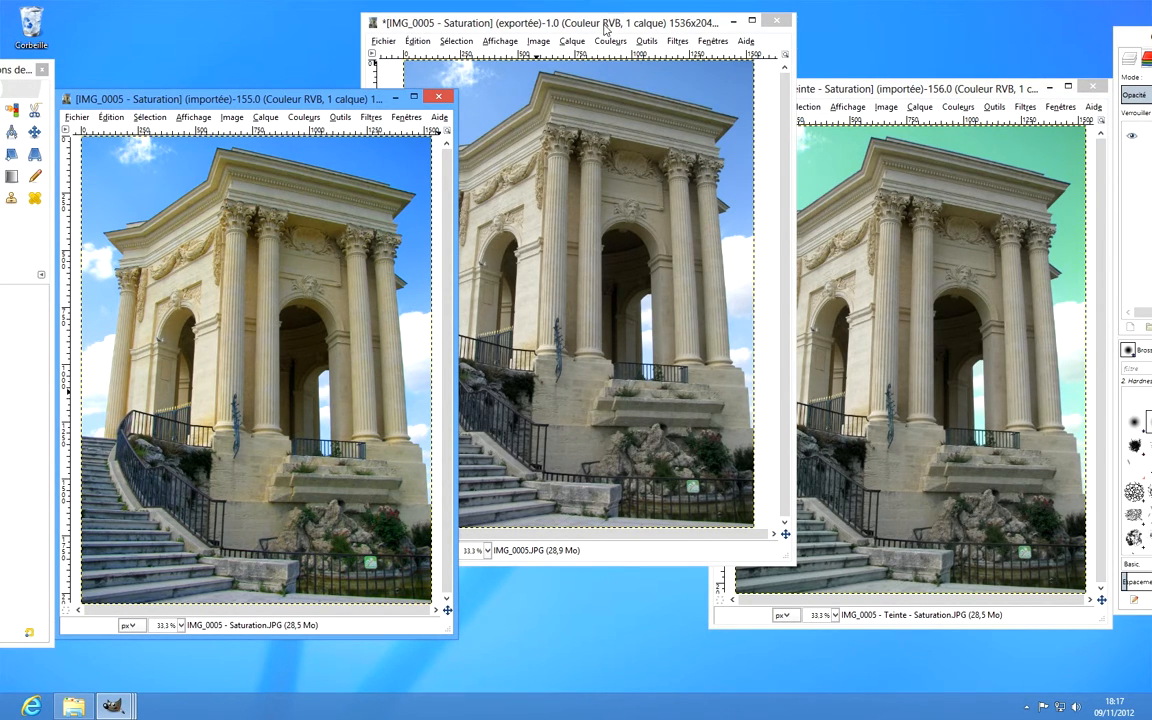
- Compare the saturated, unedited and hue-shifted versions of the photo by bringing each image window forward and spreading them apart
left_click(546, 22)
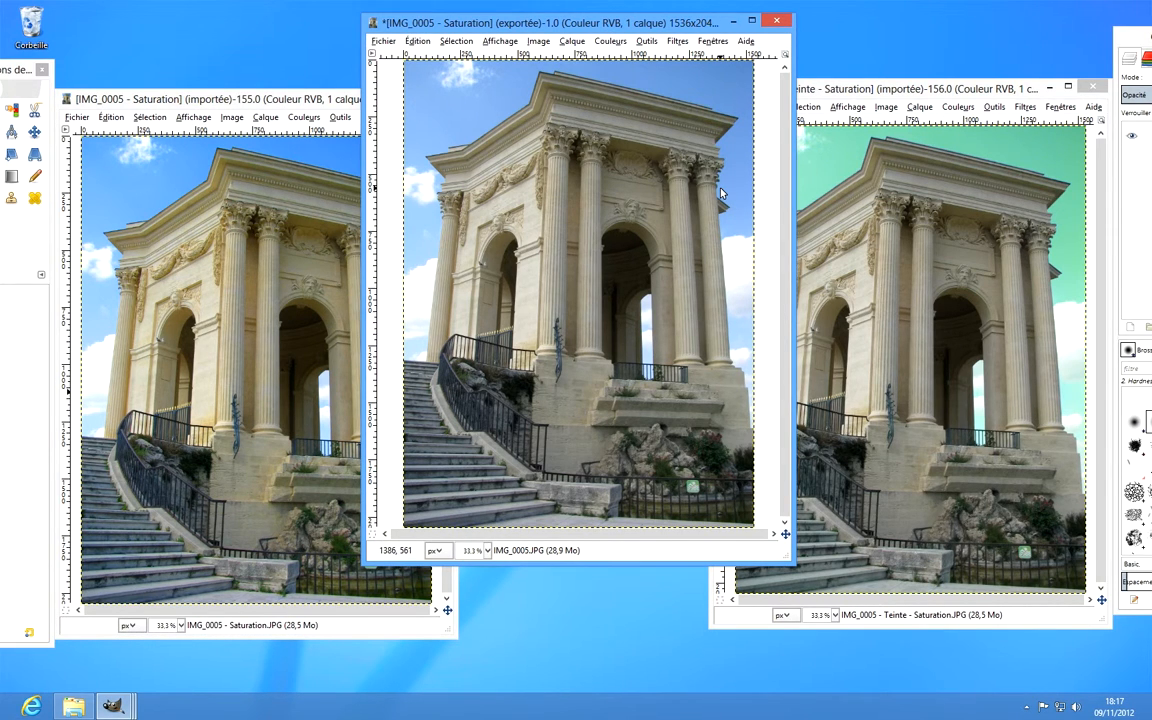
left_click(985, 93)
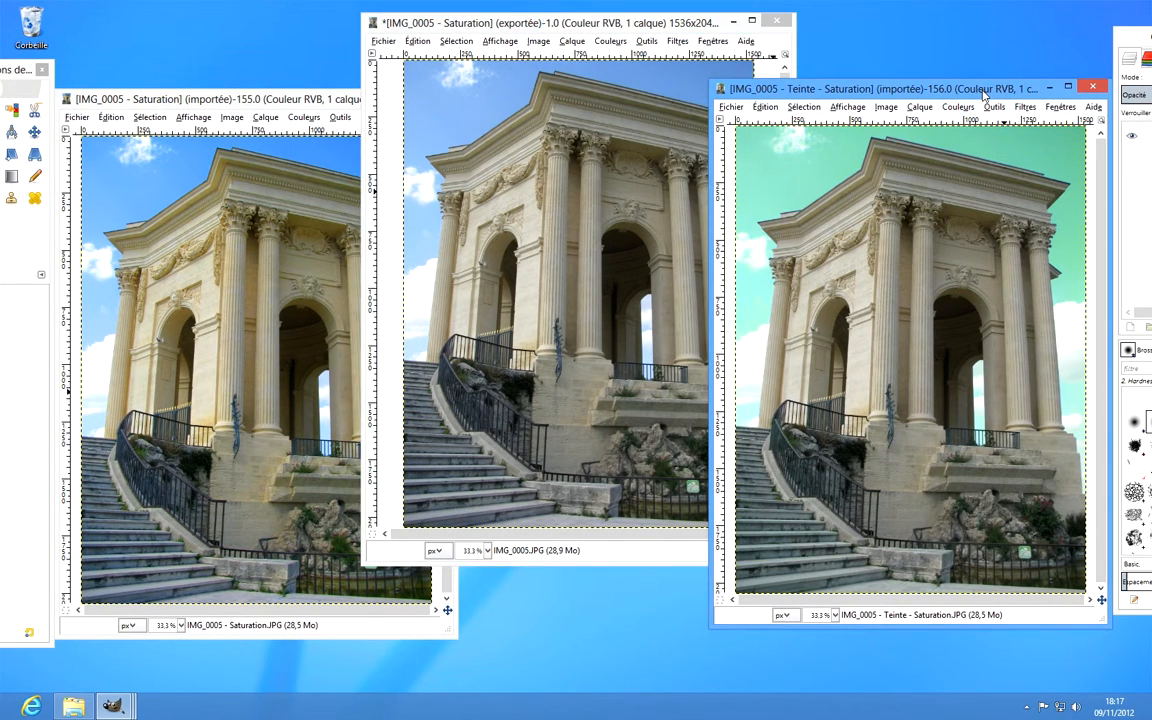
left_click_drag(978, 93, 950, 105)
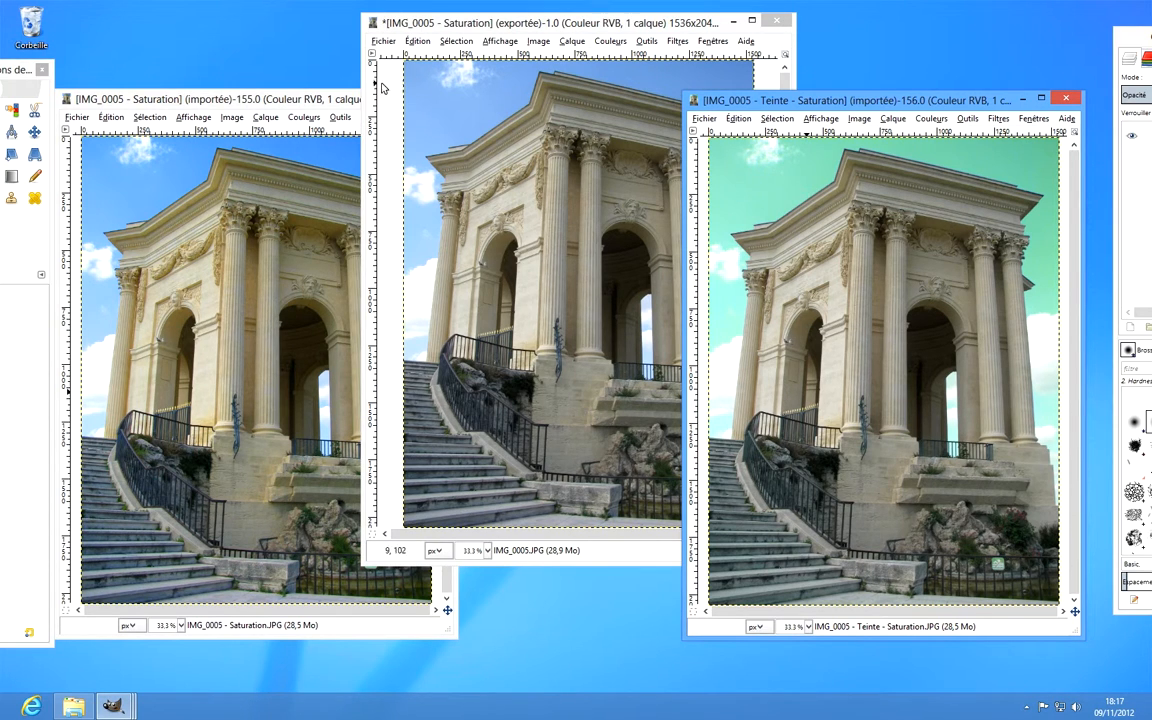
left_click(283, 93)
left_click_drag(860, 107, 1053, 95)
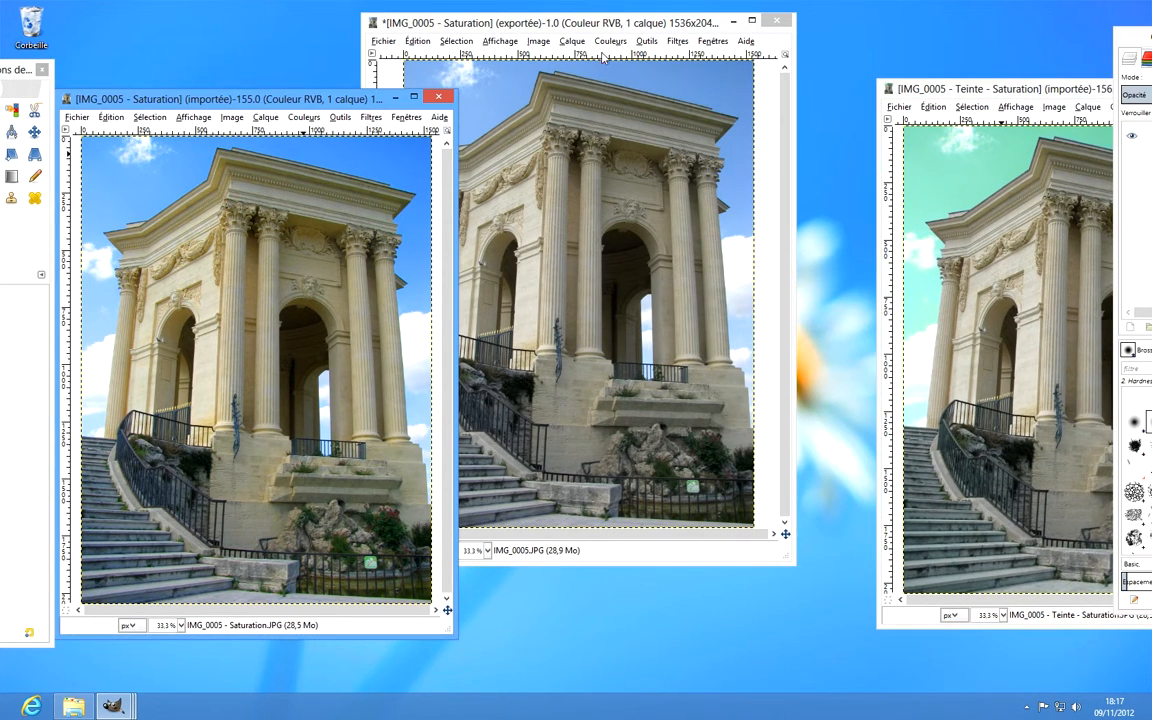
left_click(548, 22)
left_click_drag(548, 22, 615, 15)
left_click(345, 102)
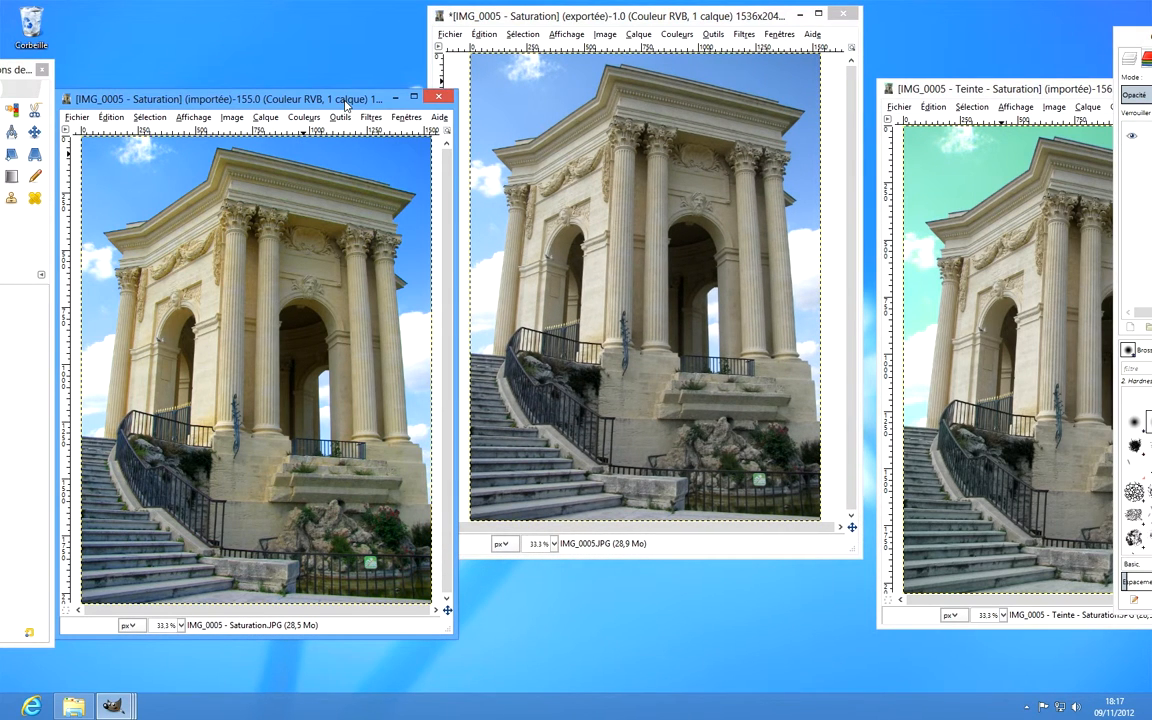
- Minimise the saturated and hue-shifted comparison images so that only IMG_0005.JPG remains on the desktop
left_click(396, 97)
left_click_drag(1001, 92, 729, 108)
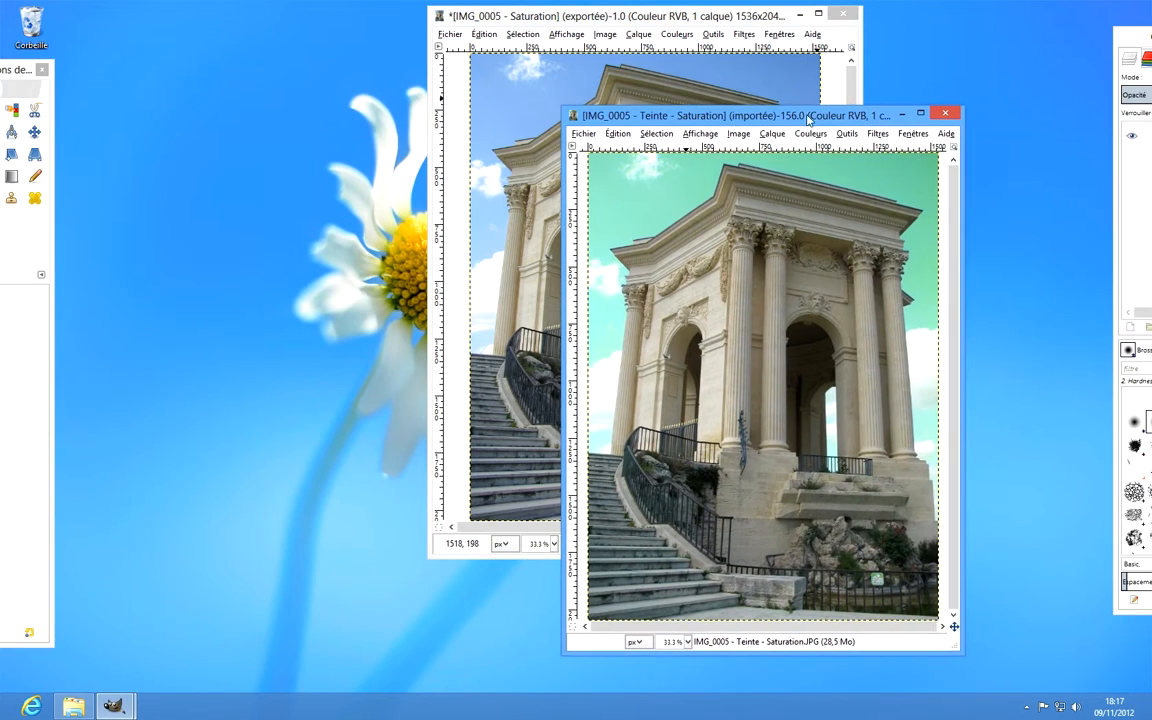
left_click(850, 104)
- Arrange the toolbox, the IMG_0005.JPG image and the layers and brushes dock side by side without overlap
left_click_drag(20, 70, 137, 66)
left_click(657, 25)
left_click_drag(657, 25, 538, 40)
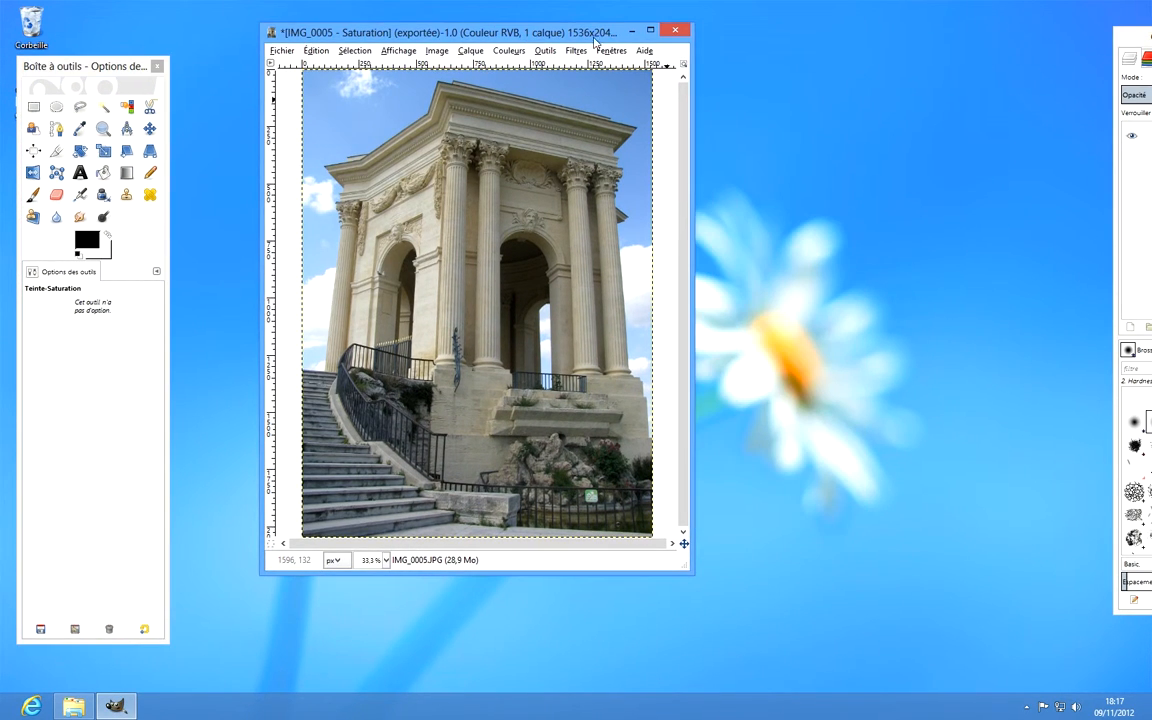
left_click_drag(1145, 40, 991, 45)
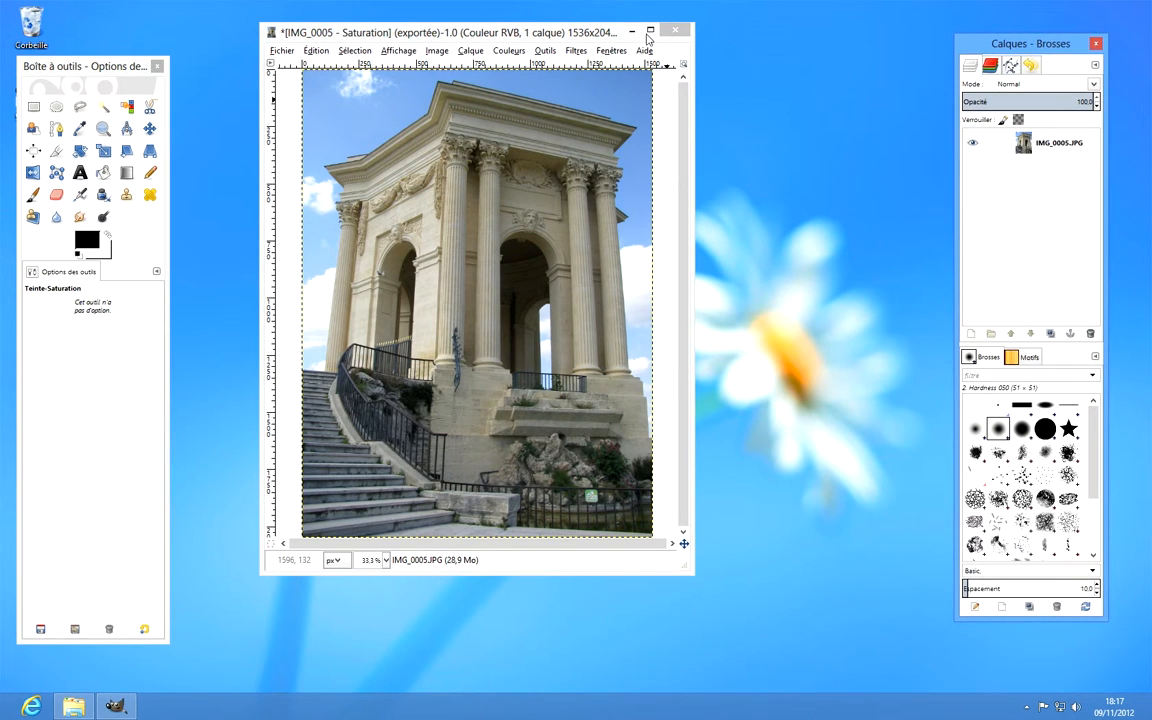
left_click_drag(587, 39, 585, 60)
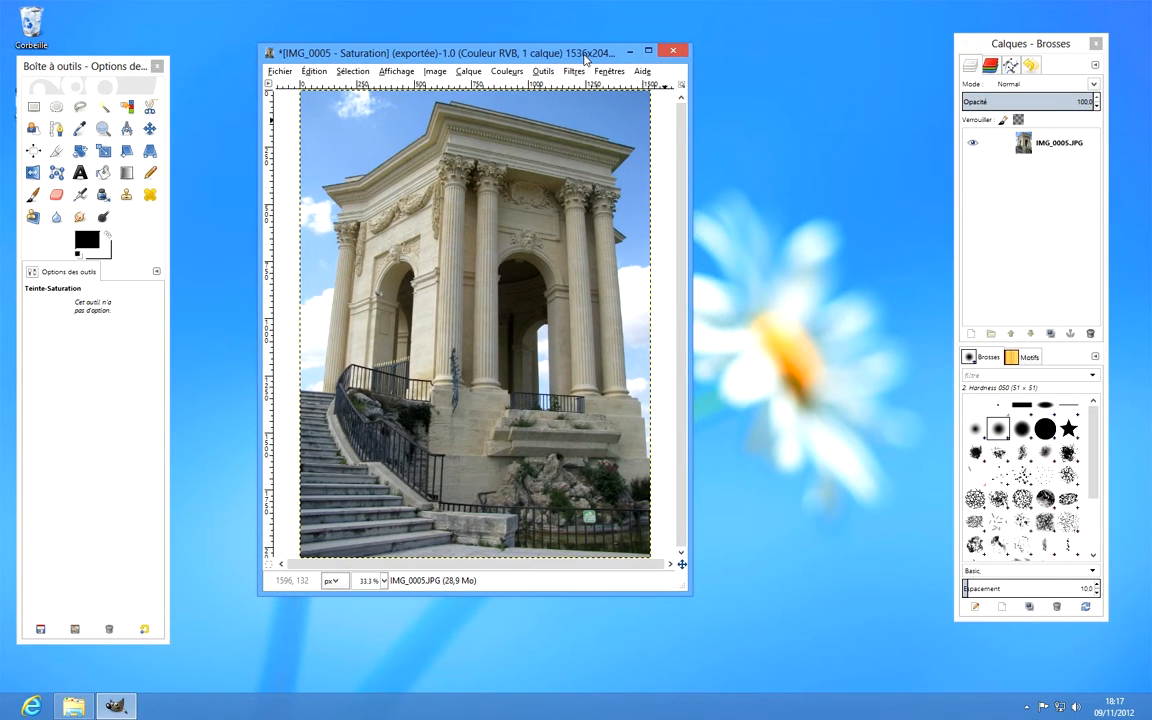
- Try Hue-Saturation on all colours of the photo with hue values of -39, -148, 72, 32 and 6
left_click(505, 72)
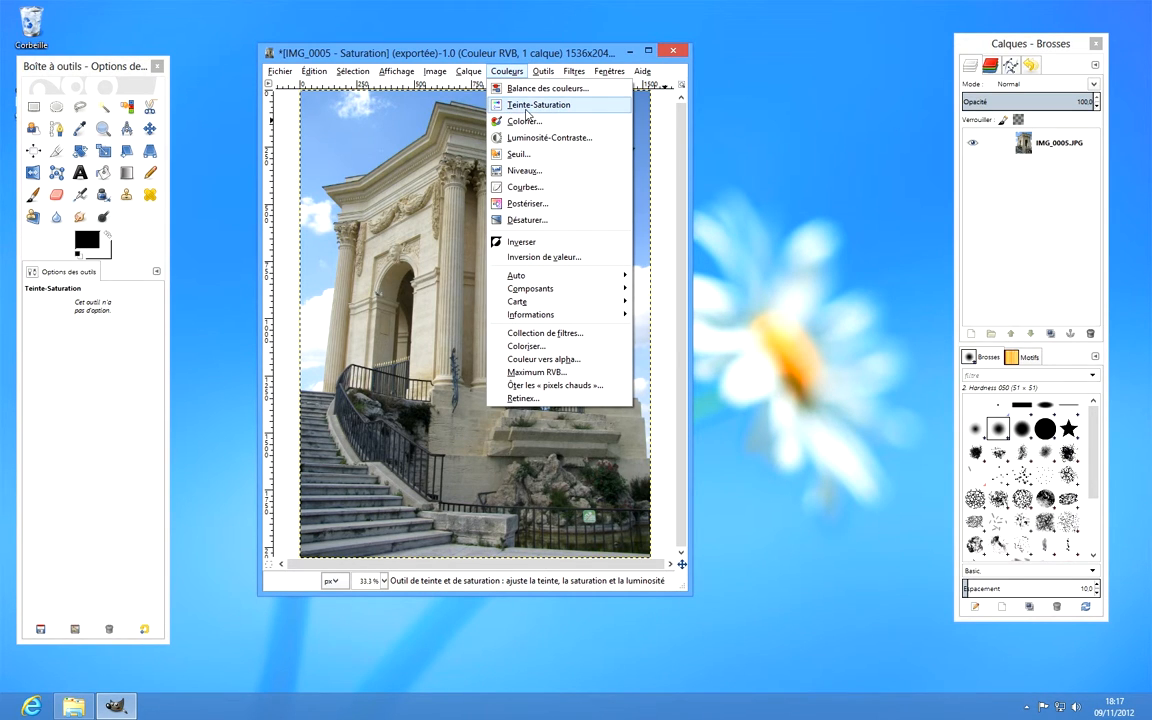
left_click(525, 106)
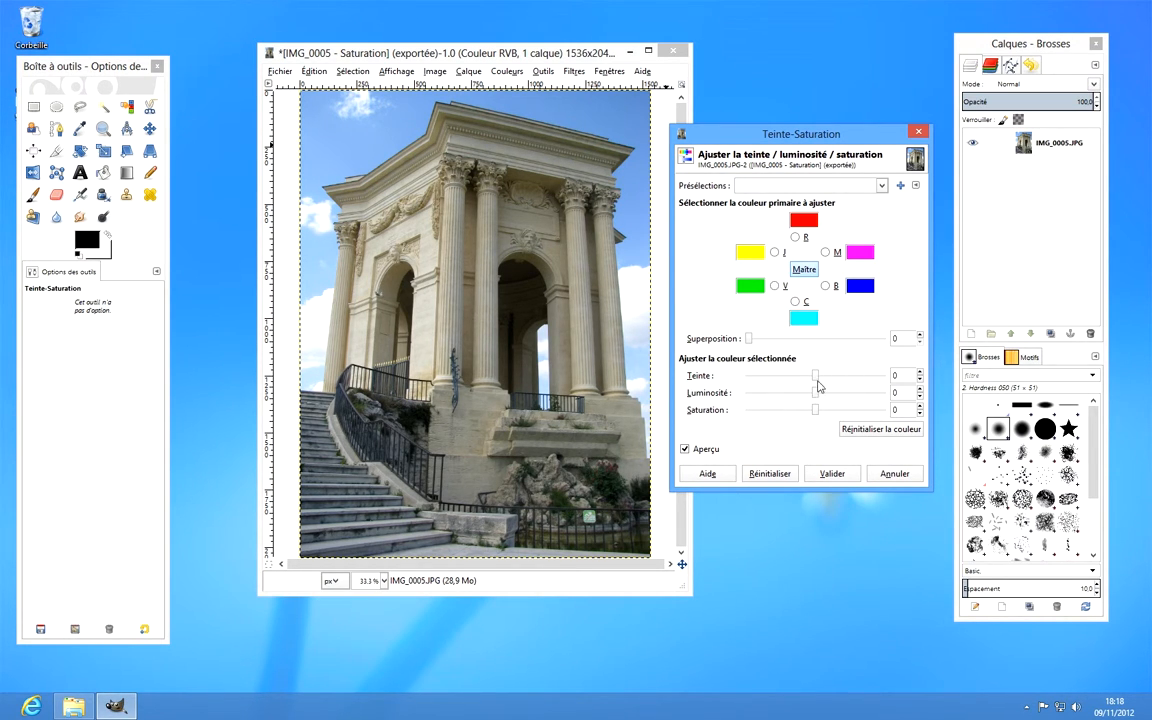
left_click_drag(816, 385, 803, 386)
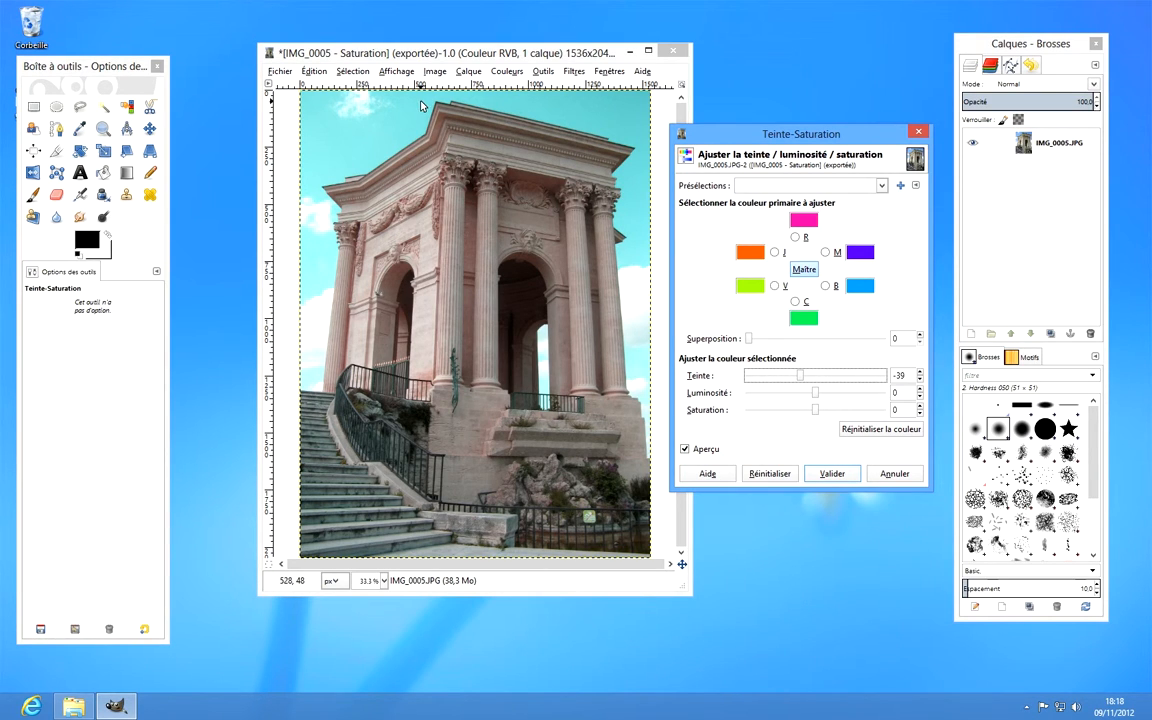
left_click(776, 378)
left_click_drag(776, 378, 757, 378)
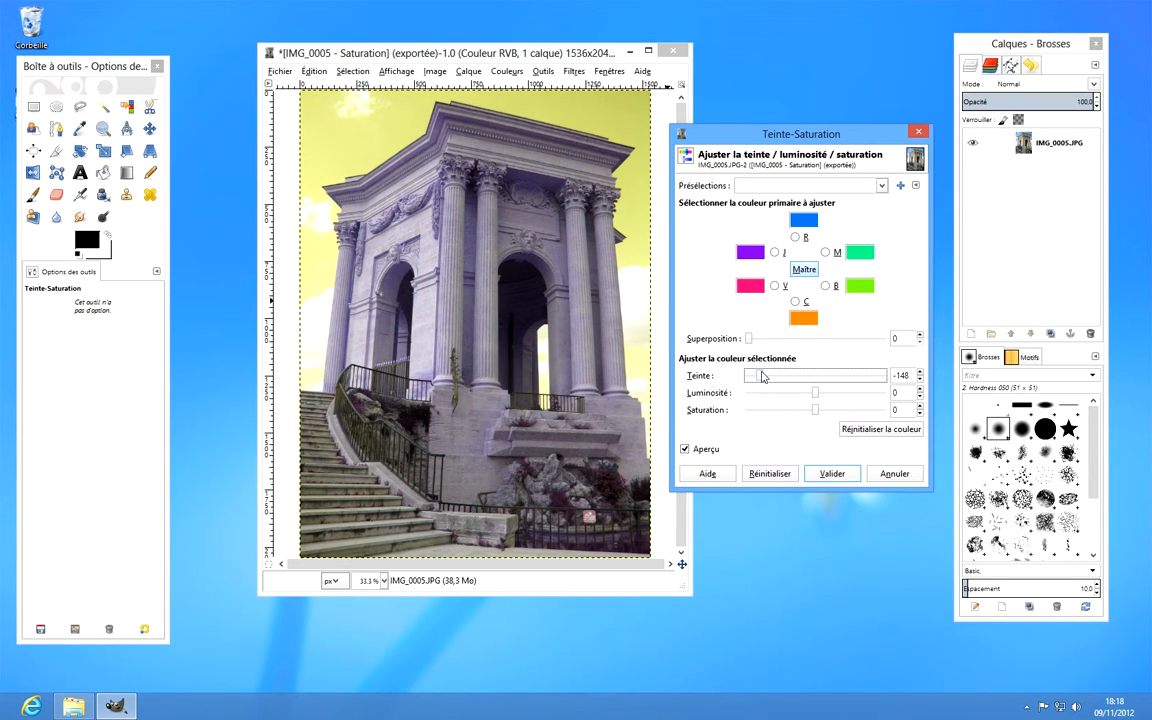
left_click_drag(757, 378, 844, 378)
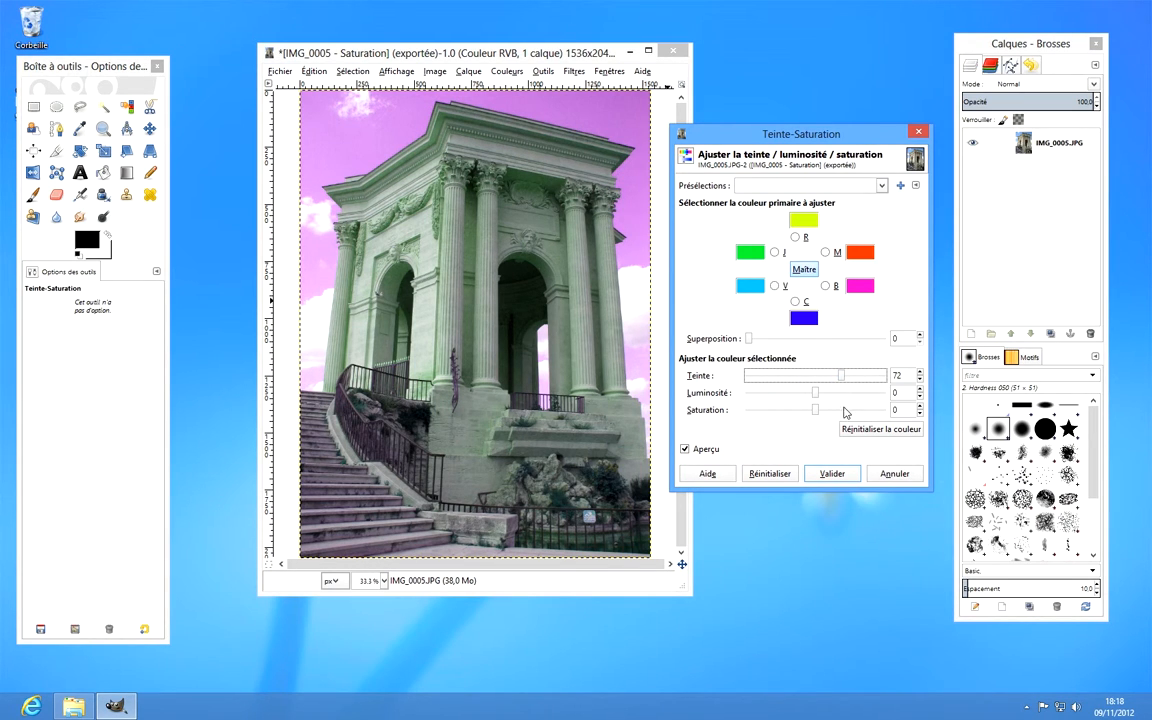
left_click_drag(843, 378, 827, 385)
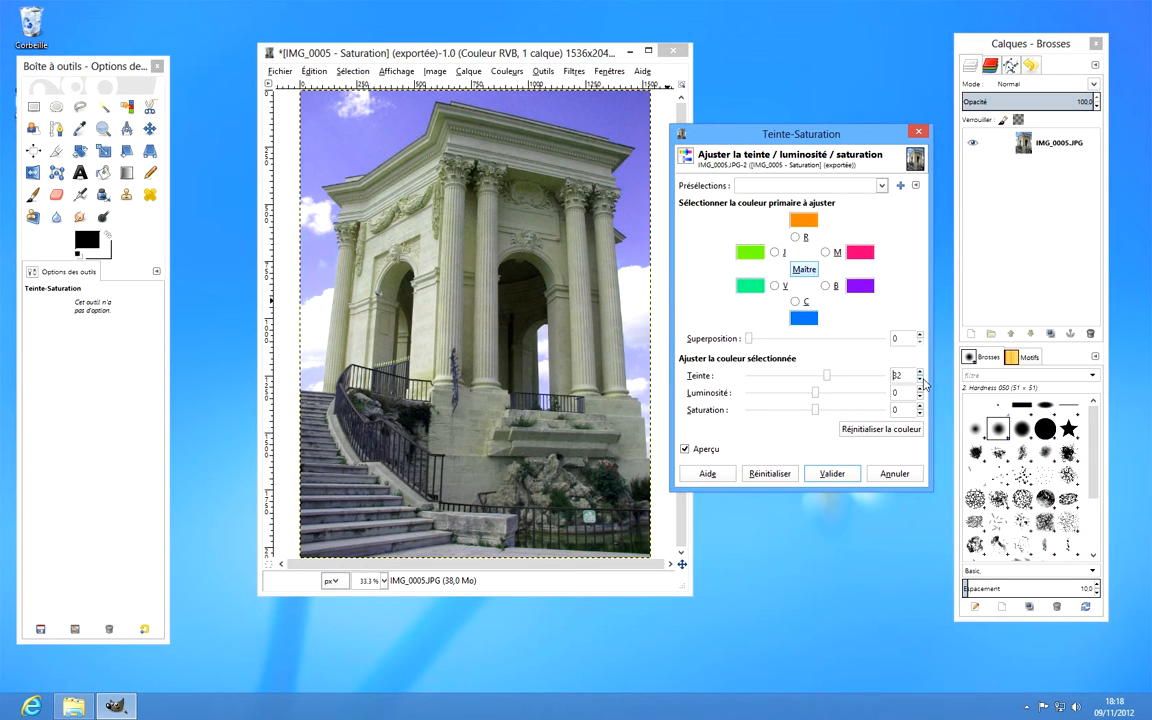
scroll(923, 383, "down", 2)
left_click_drag(826, 376, 818, 381)
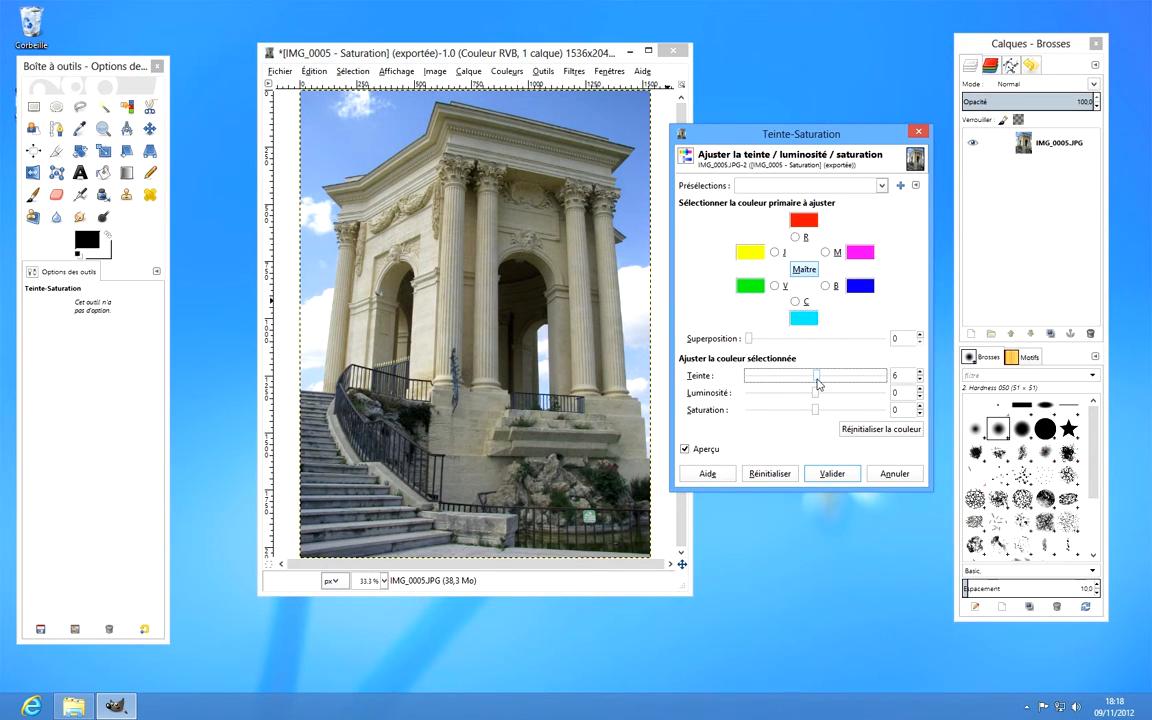
- Try a saturation of 22, a hue of 28 and a lightness of -13 on all colours, and reset the colour adjustment
left_click_drag(817, 383, 832, 411)
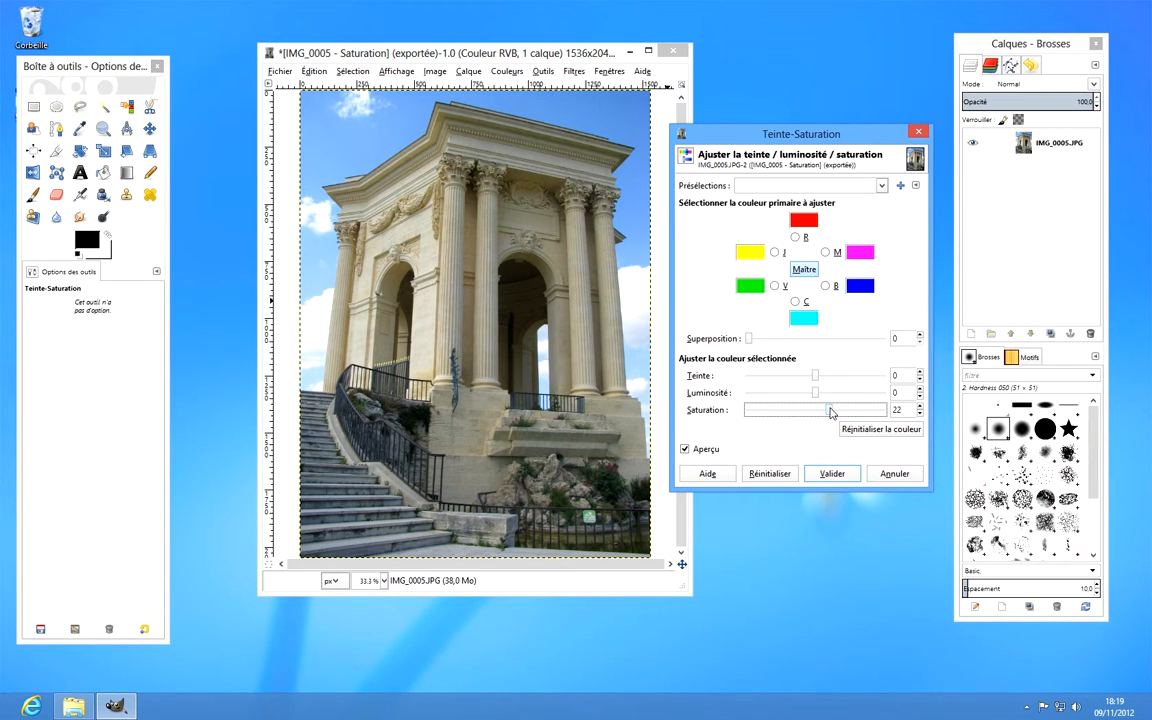
left_click_drag(816, 376, 809, 396)
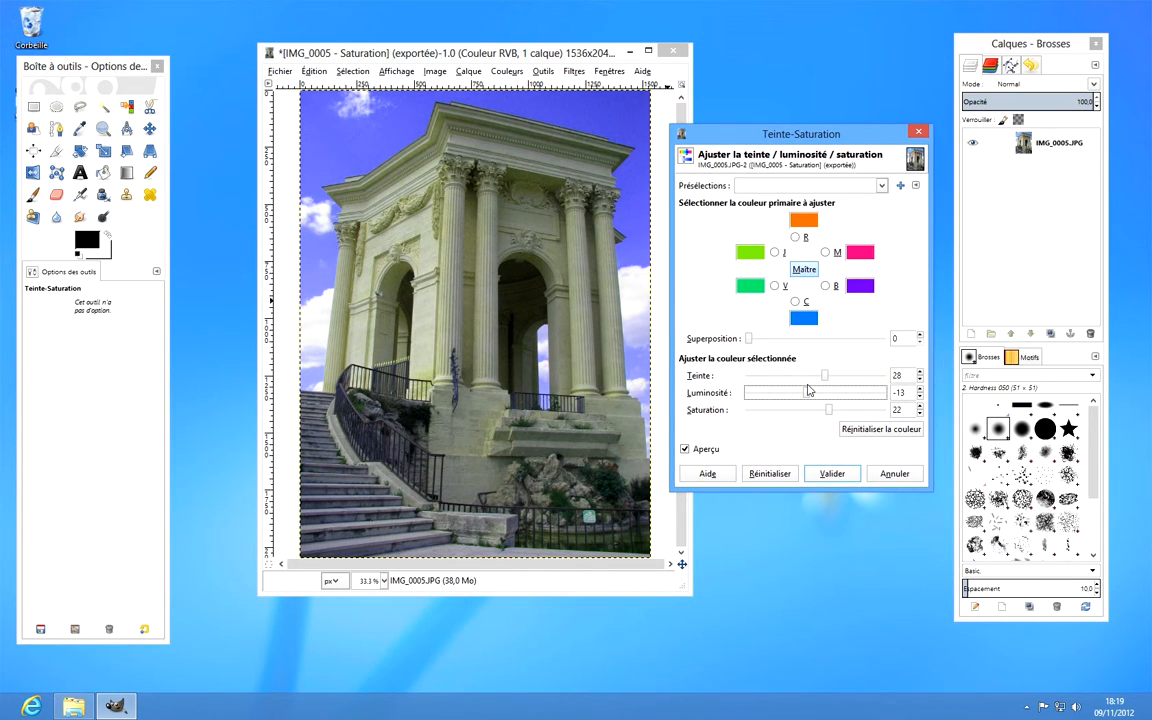
left_click(874, 431)
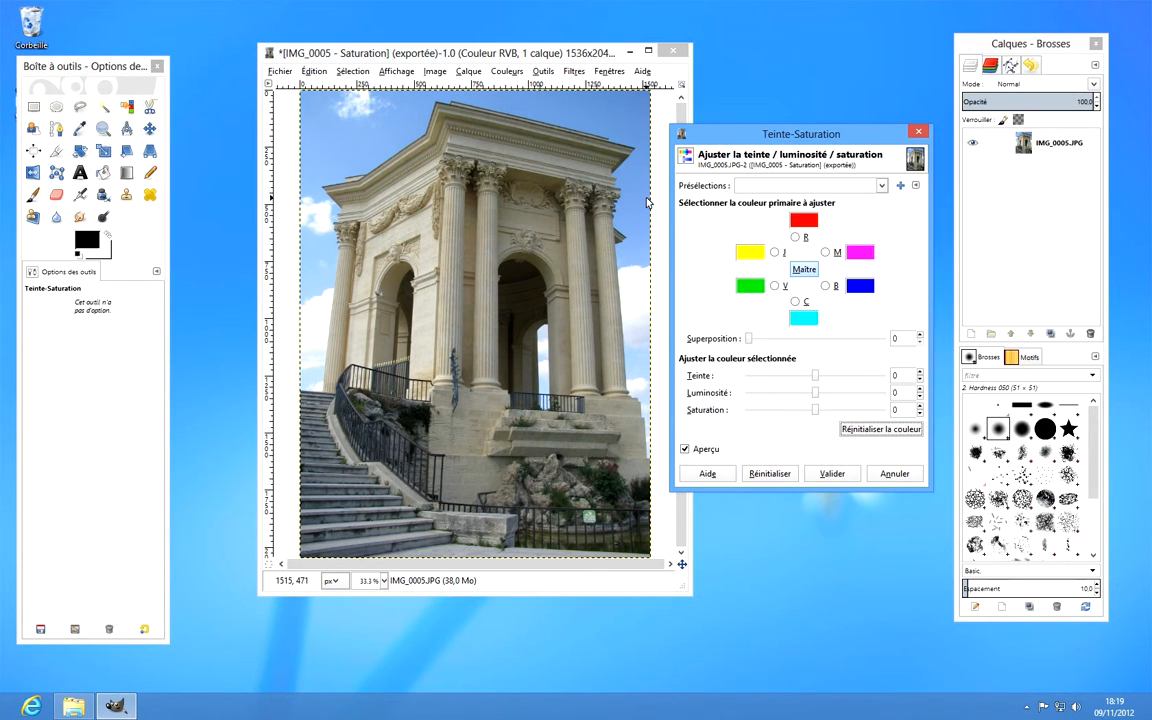
- Try a hue of -43 on the blue tones only, with overlap values of 16 and 72
left_click(825, 287)
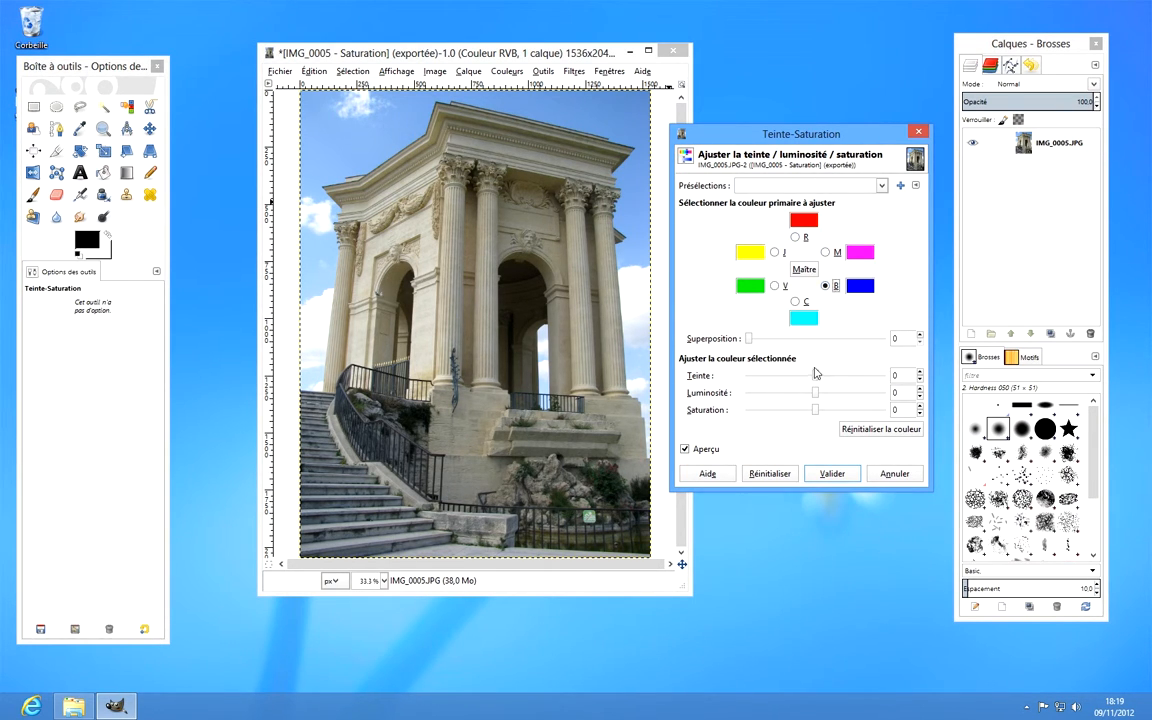
left_click_drag(815, 377, 800, 381)
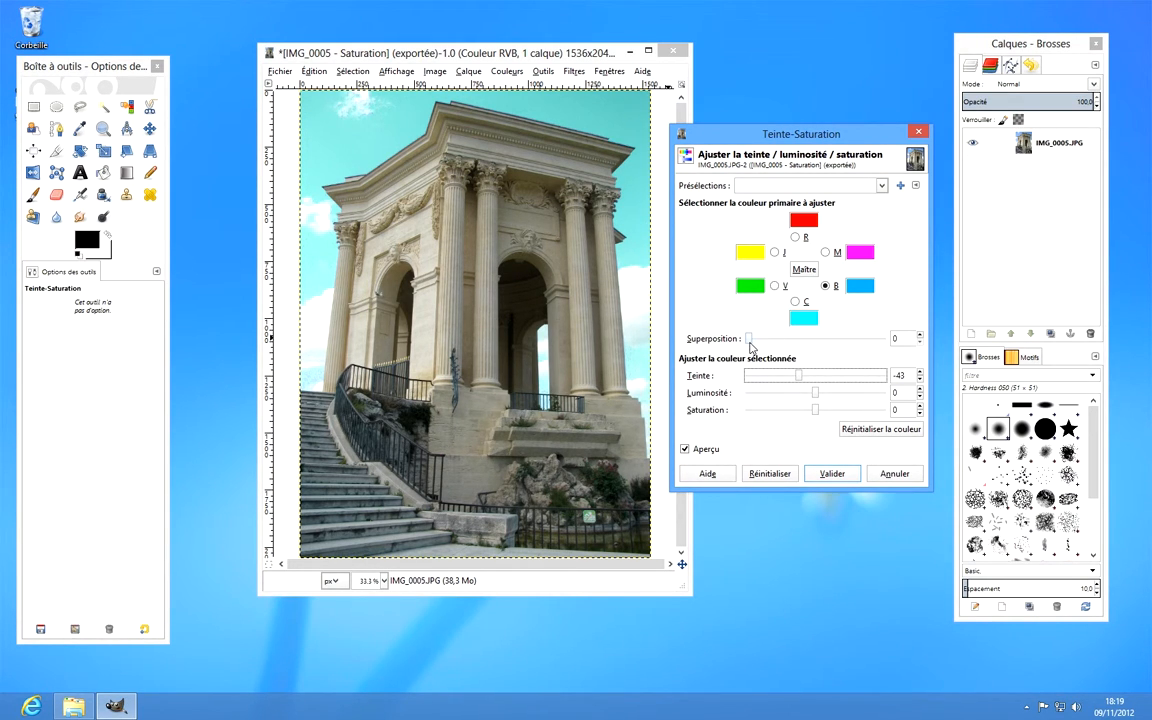
left_click_drag(748, 344, 770, 347)
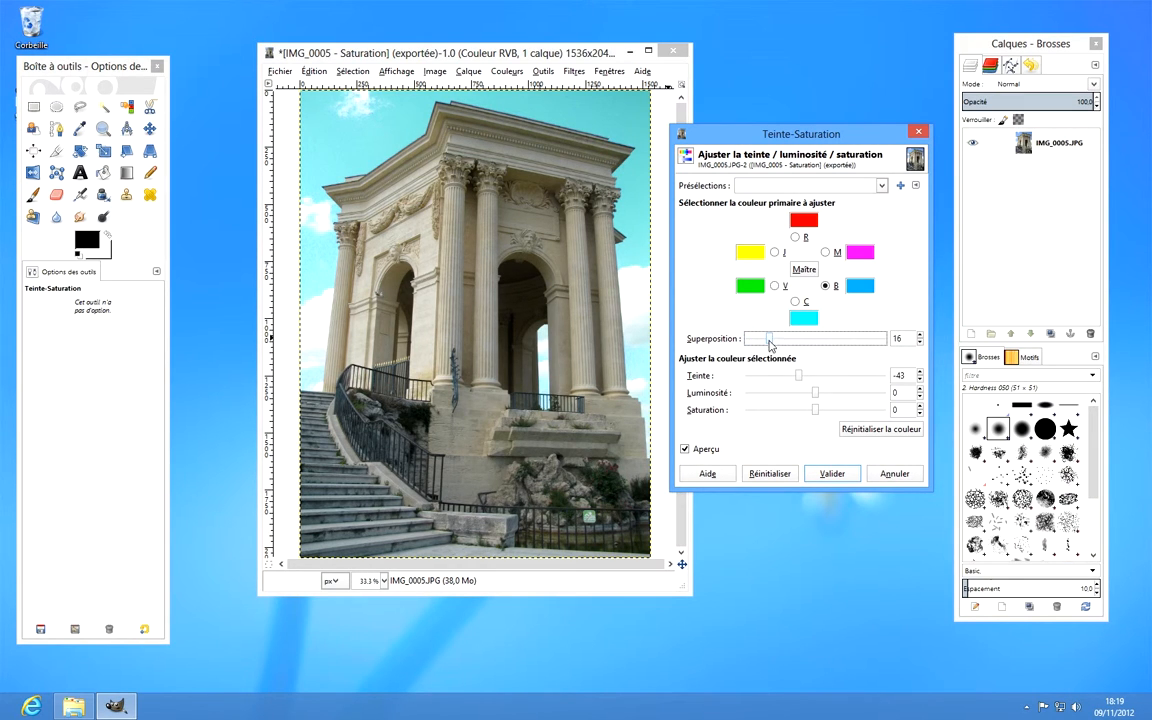
left_click_drag(770, 345, 846, 350)
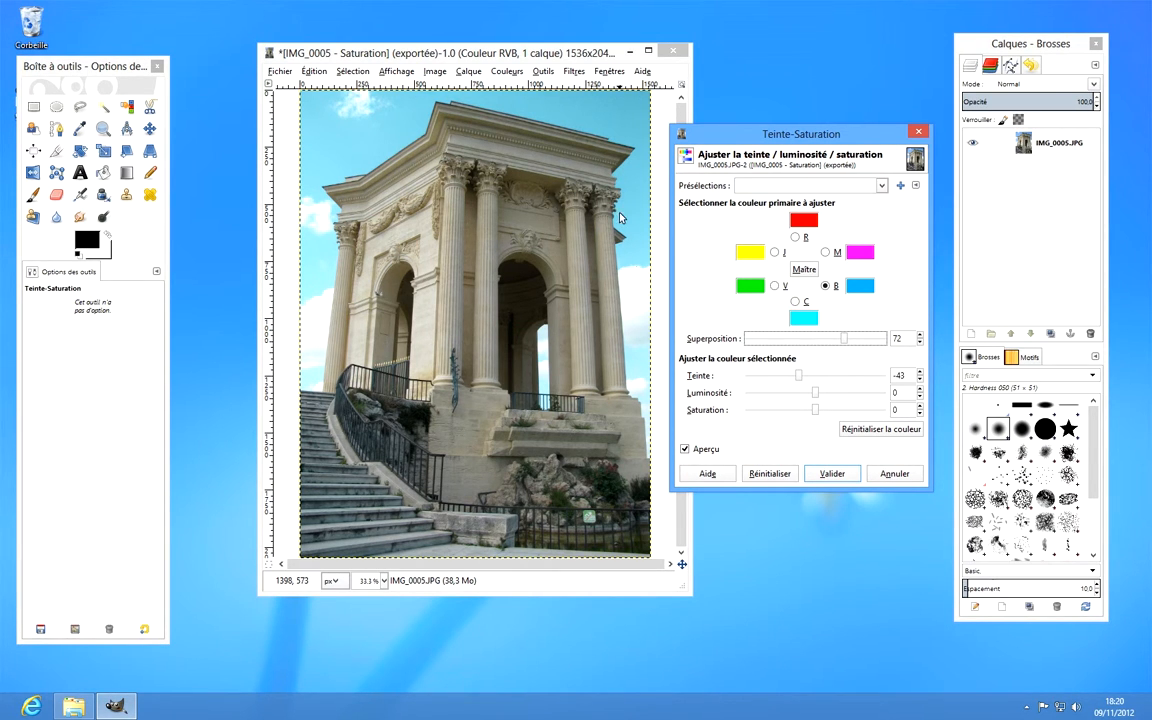
- Inspect the sky edge along the roofline with the overlap at 65 and at 0, and cancel the Hue-Saturation adjustment
scroll(528, 108, "up", 5, "ctrl")
scroll(580, 150, "up", 2, "ctrl")
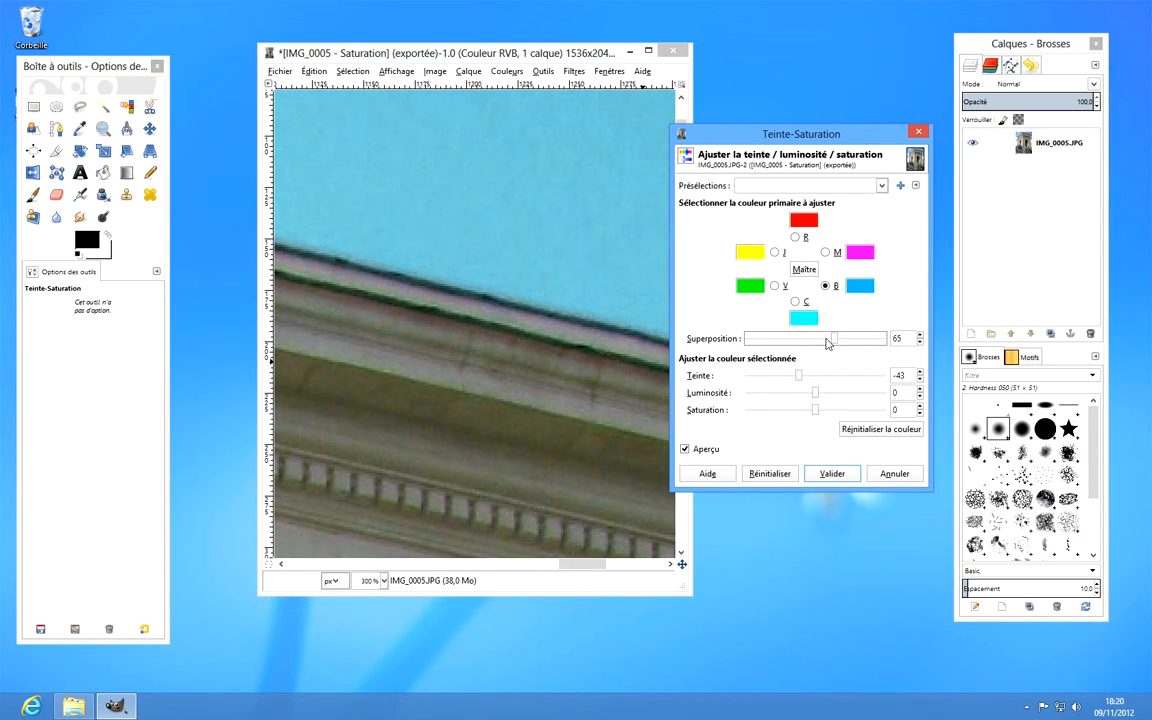
left_click(744, 339)
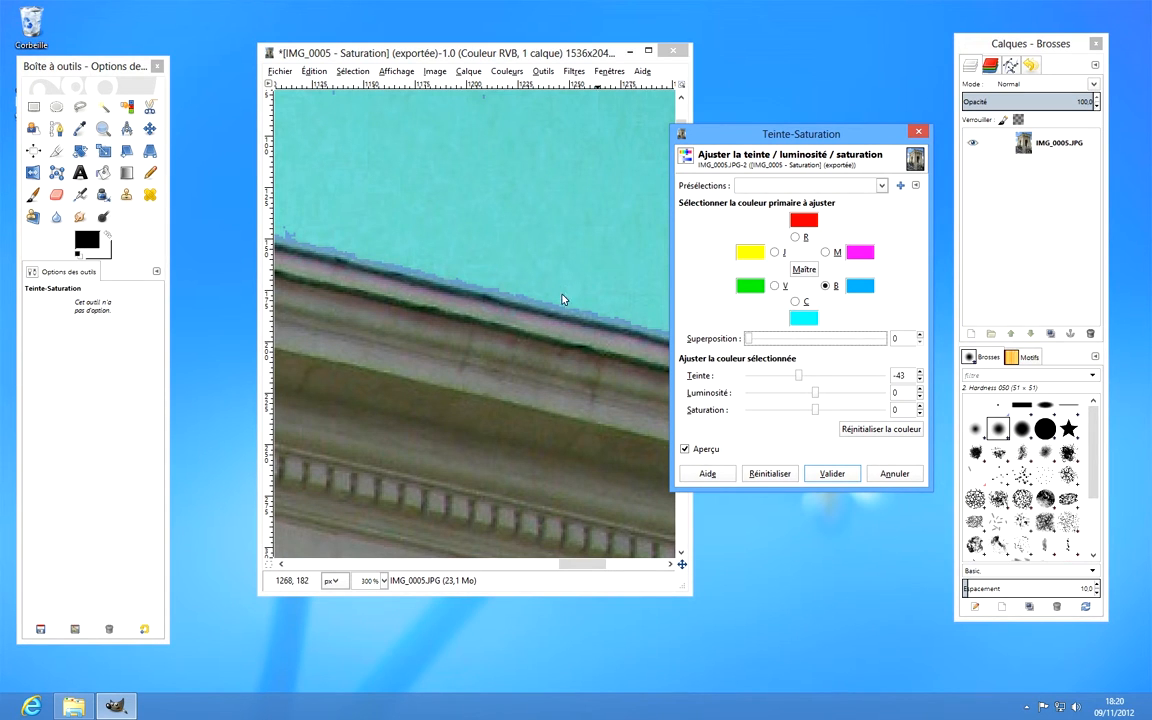
scroll(542, 316, "down", 3)
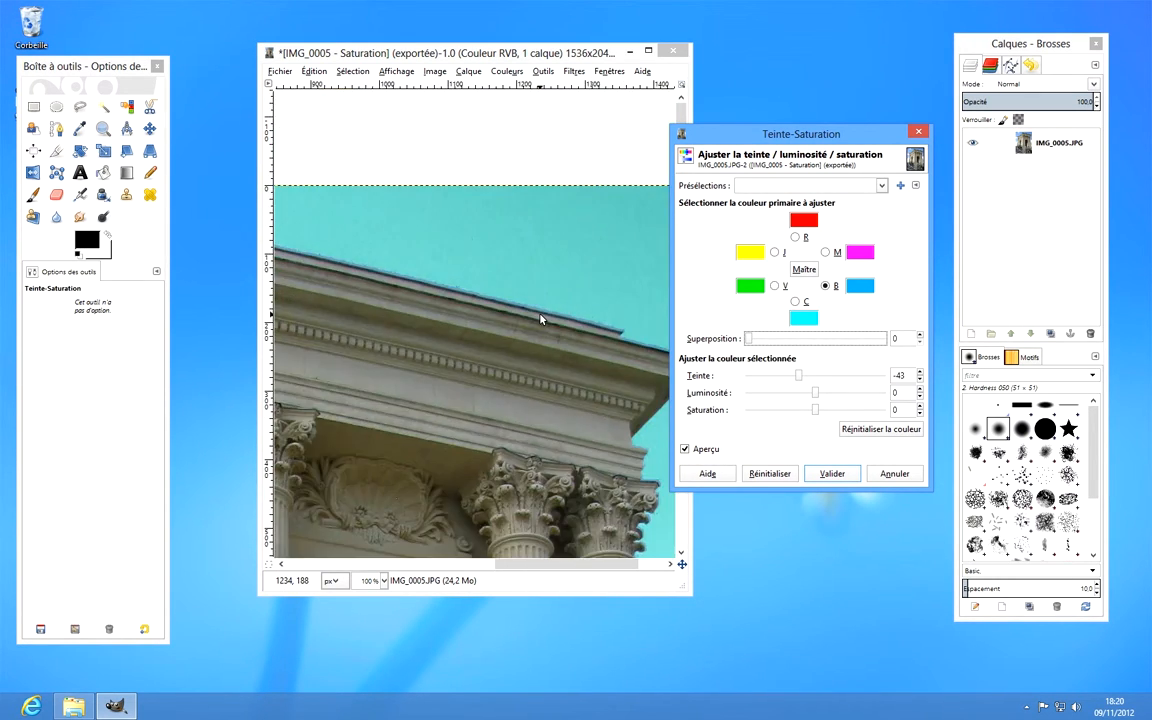
scroll(540, 319, "down", 3)
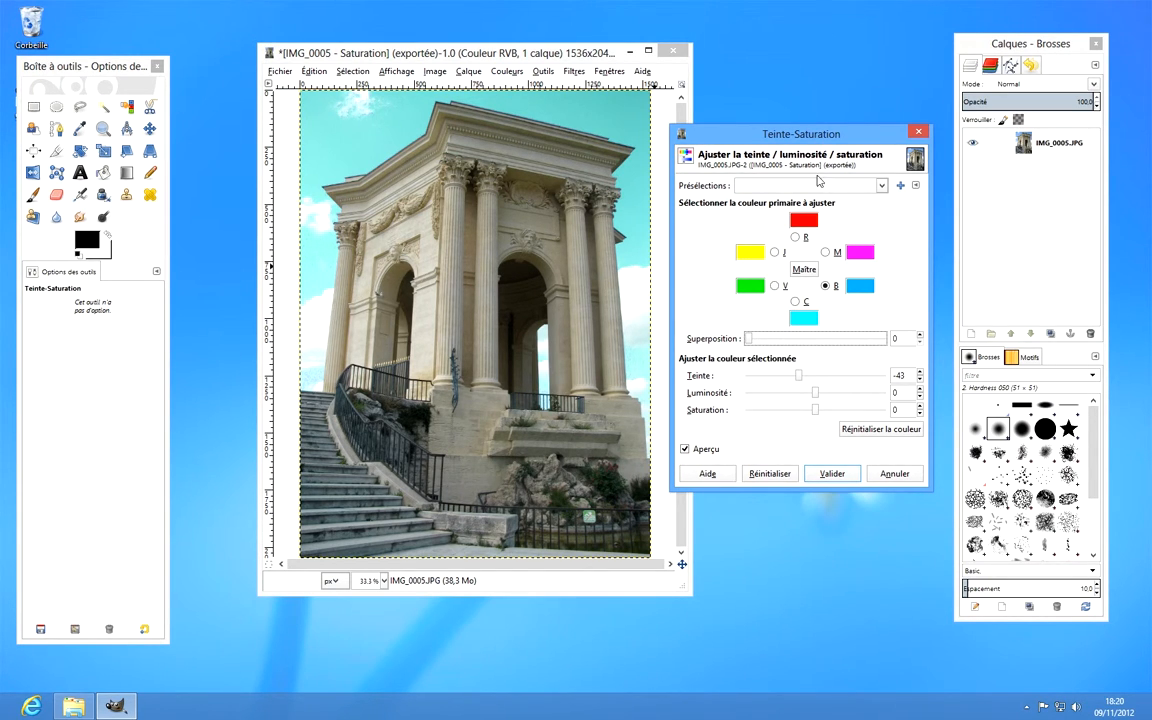
left_click(895, 478)
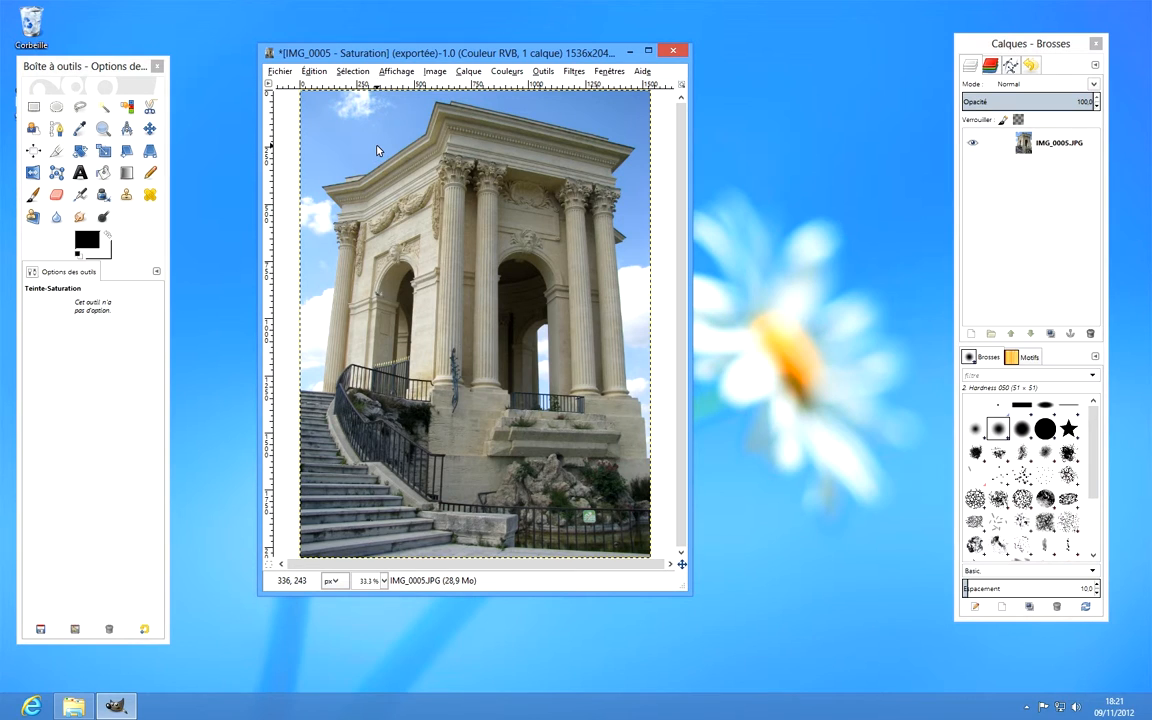
- Apply a hue of -48 inside a 726 × 783 px rectangular selection over the photo's upper-left area, and clear the selection
left_click(39, 112)
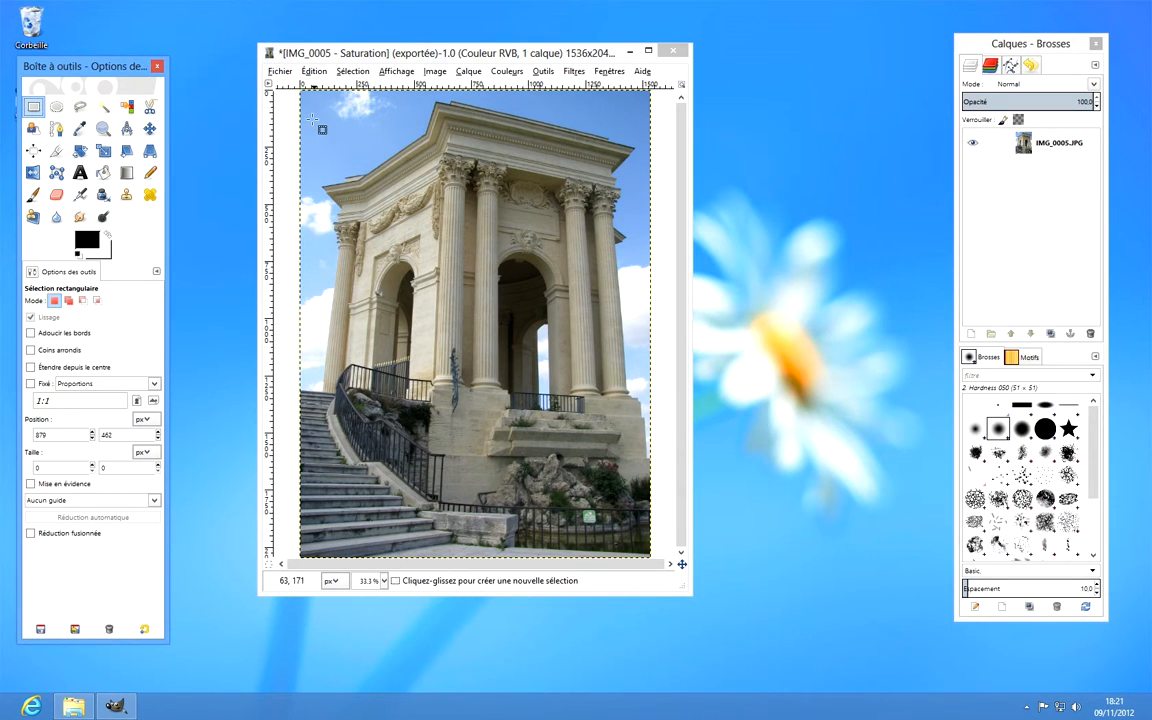
left_click_drag(315, 104, 480, 282)
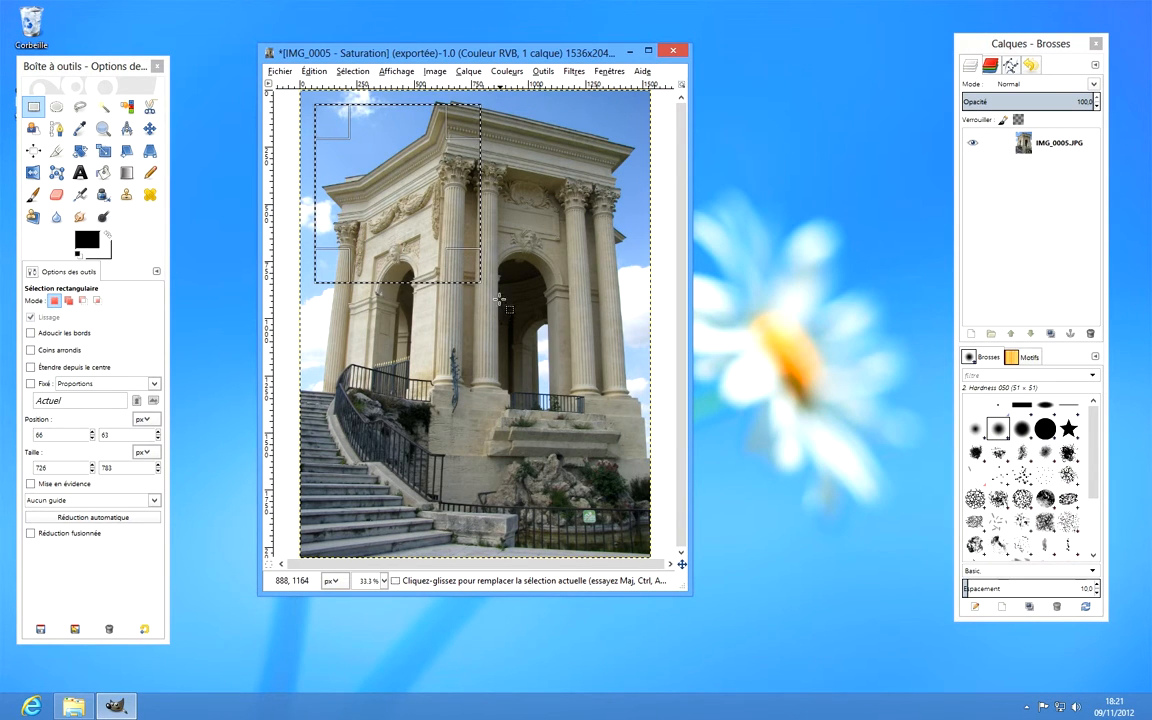
left_click(517, 72)
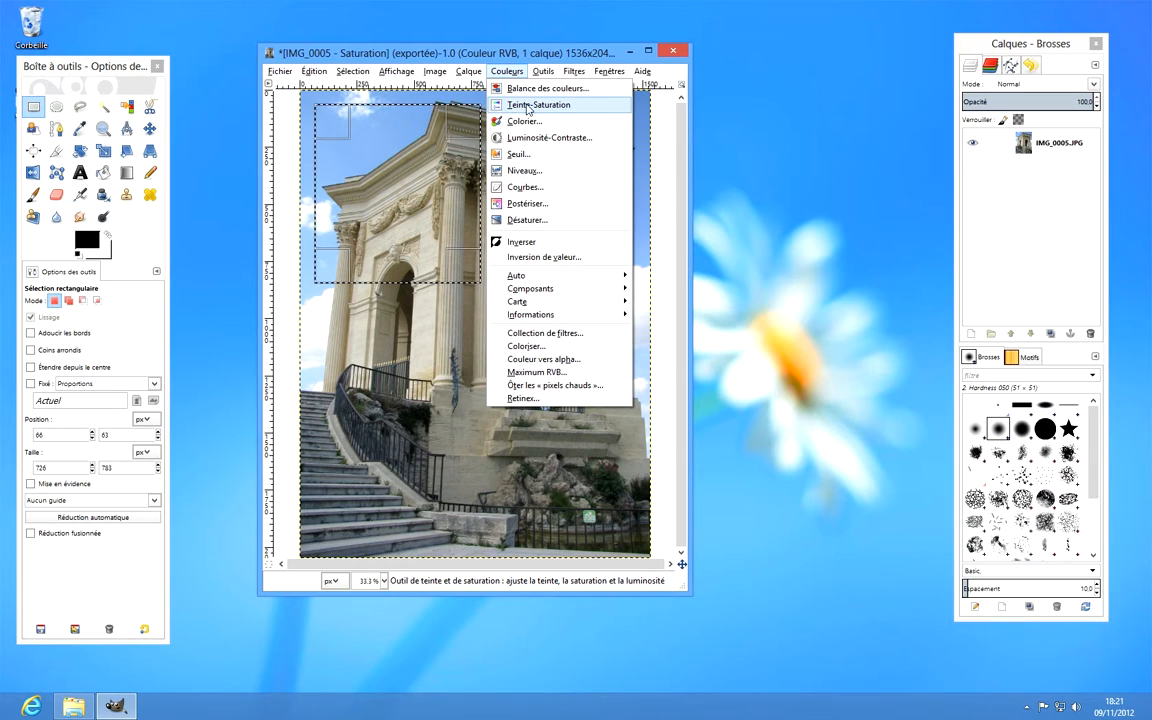
left_click(528, 105)
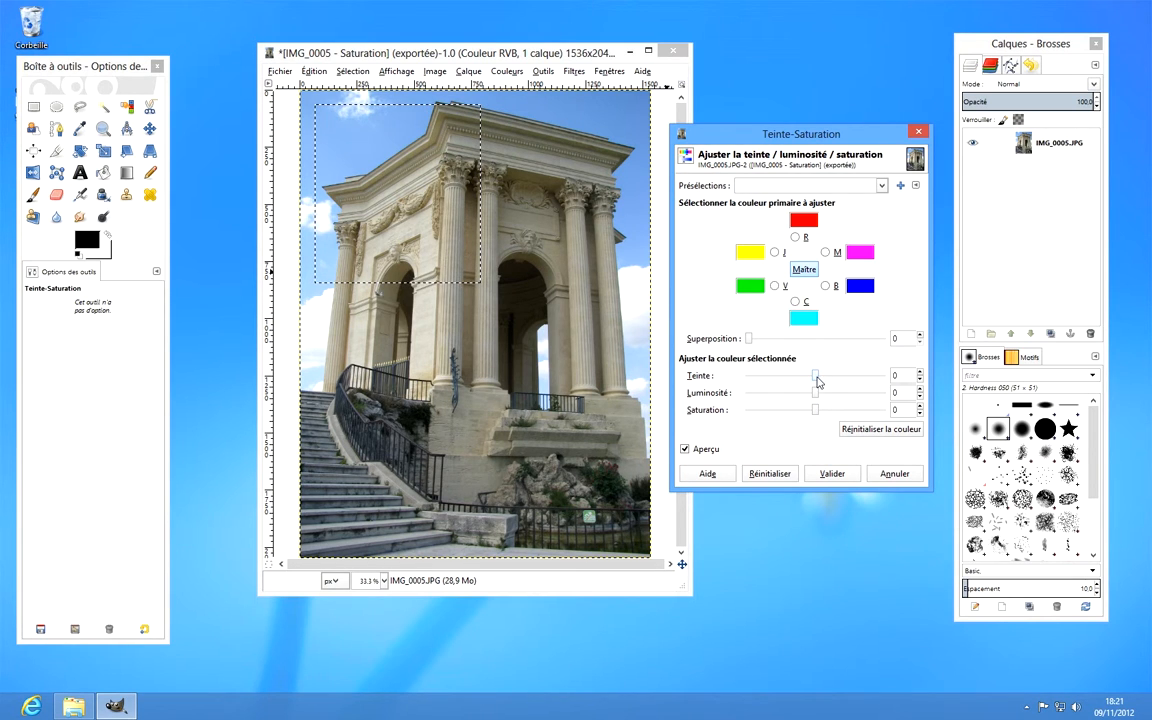
left_click_drag(817, 381, 796, 381)
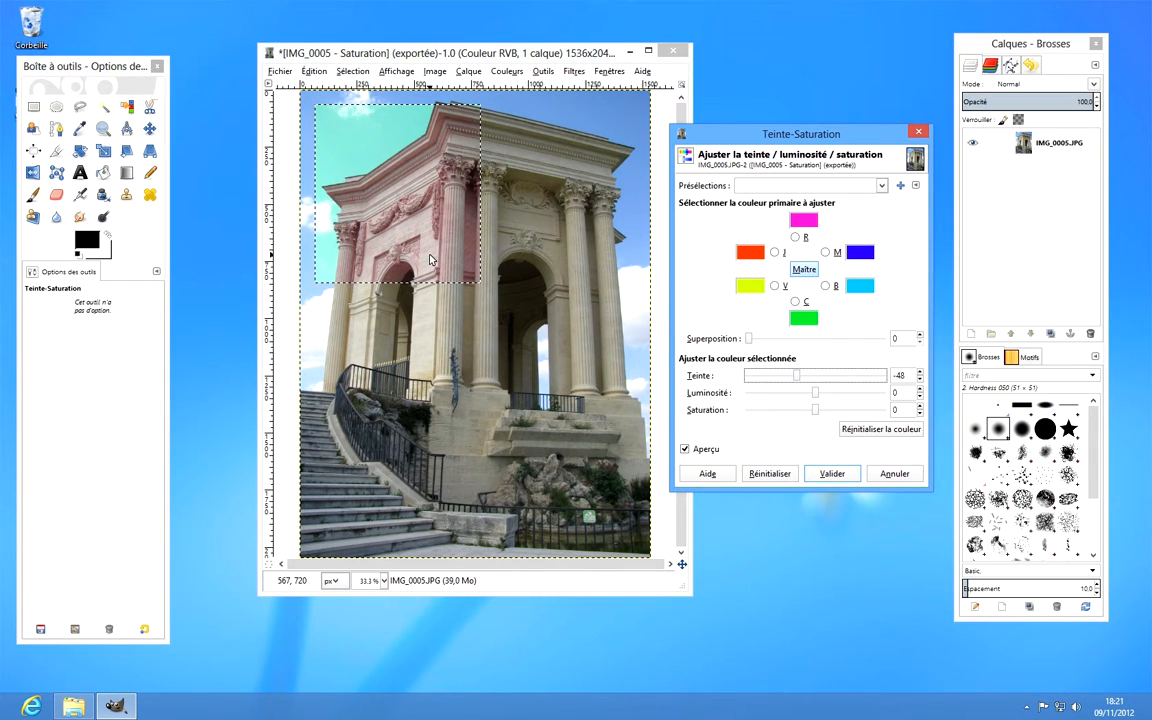
left_click(826, 475)
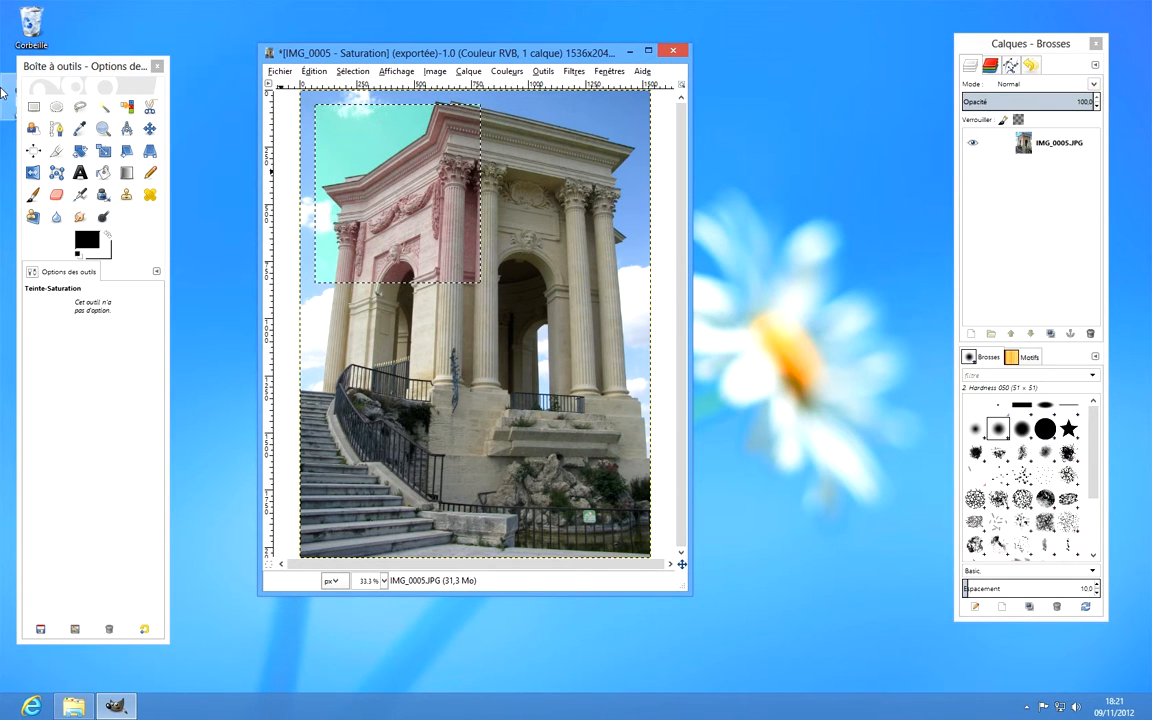
left_click(33, 106)
left_click(507, 348)
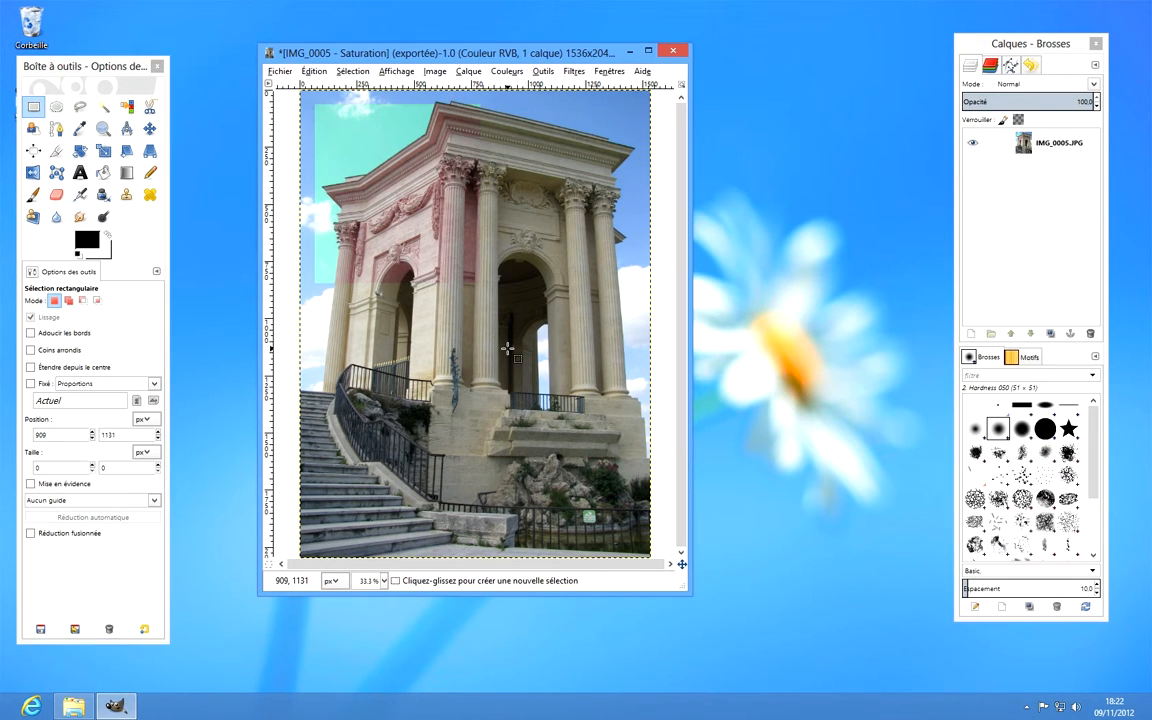